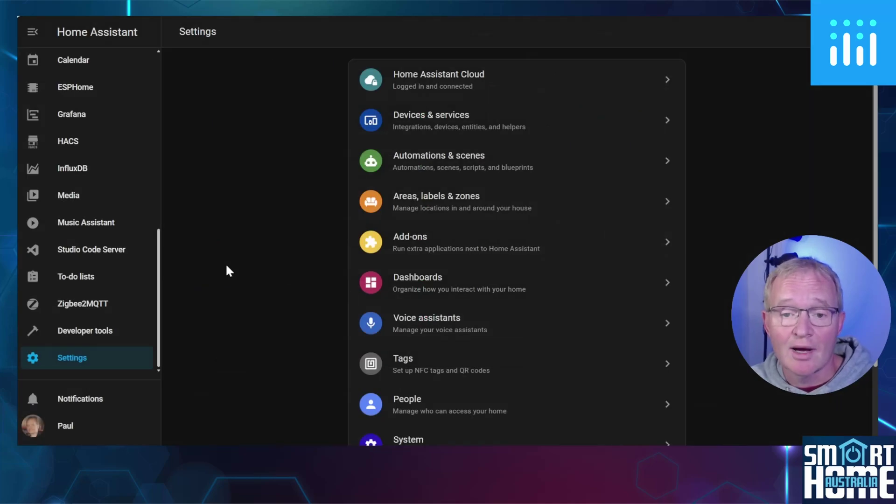
# Check the installed Home Assistant versions on the About page, then return to Settings
pyautogui.scroll(-2, 278, 310)
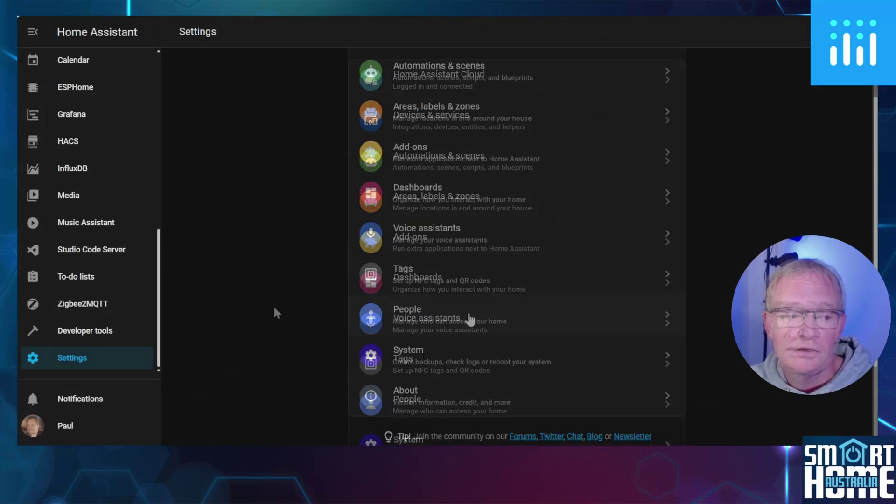
pyautogui.click(432, 402)
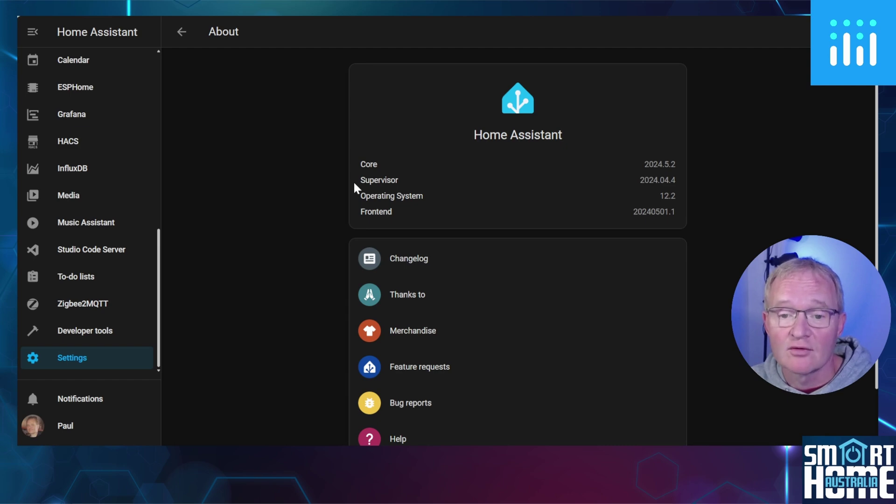
pyautogui.hotkey('alt', 'Left')
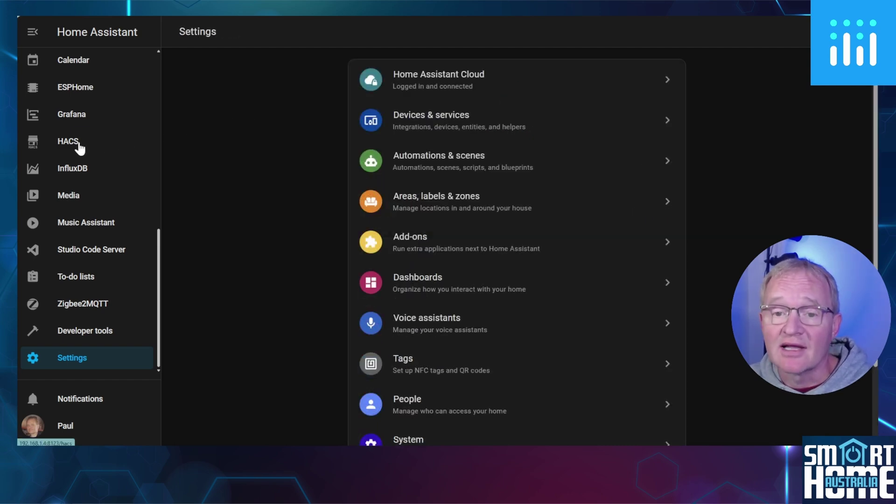
# Download the Plotly Graph Card from HACS and reload the browser
pyautogui.click(69, 141)
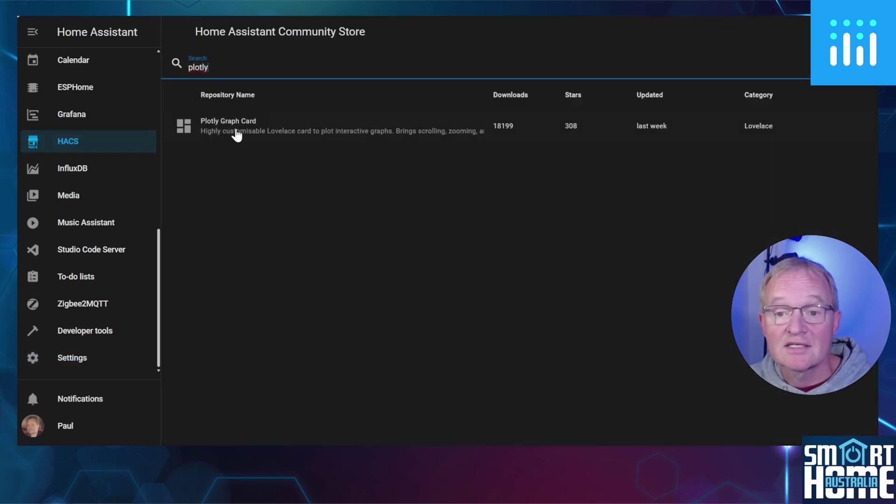
pyautogui.click(236, 135)
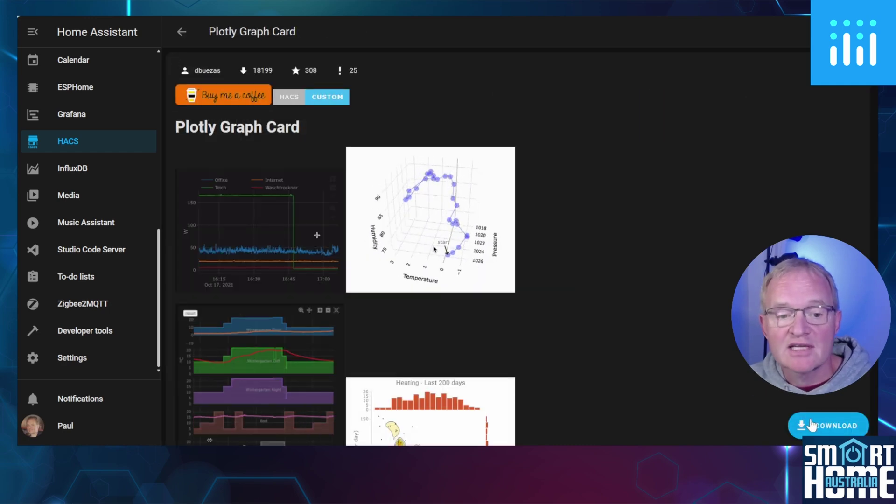
pyautogui.click(821, 426)
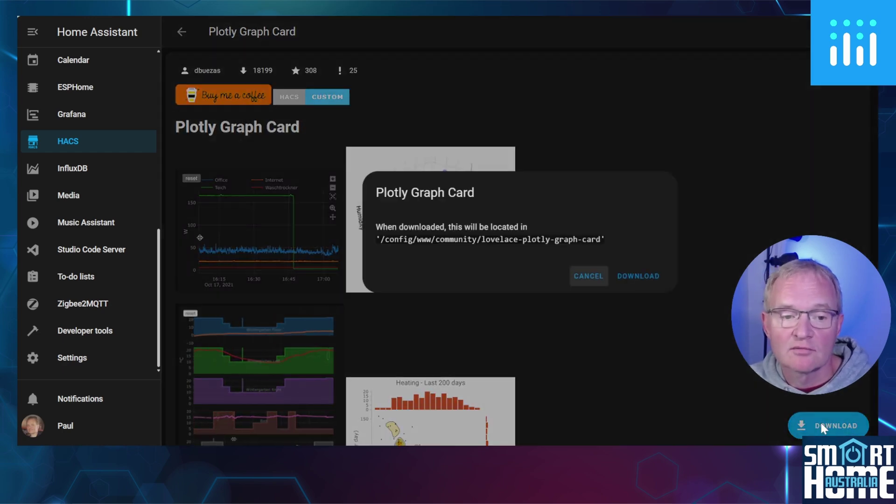
pyautogui.click(644, 280)
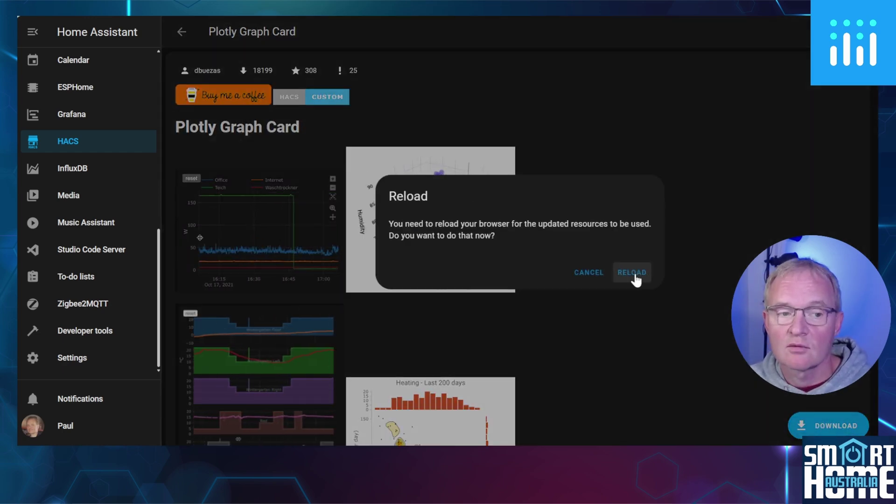
pyautogui.click(633, 273)
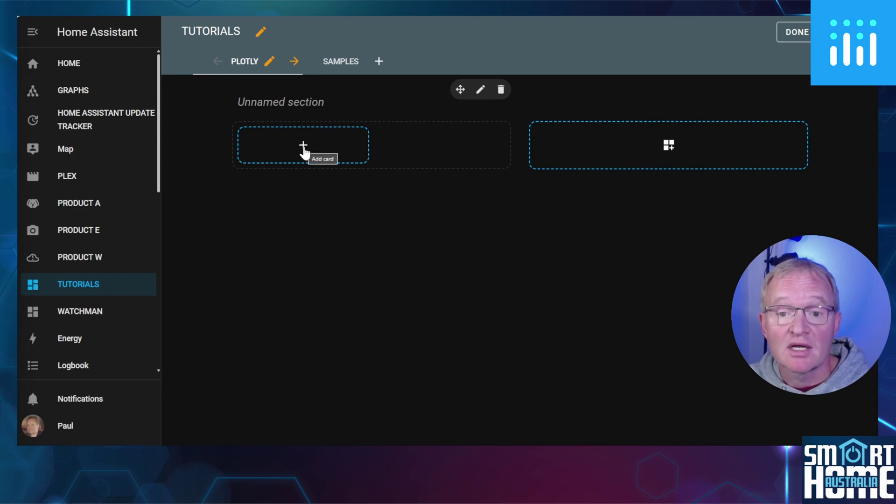
# Add a Custom: Plotly Graph Card titled Outside Temperature to the Plotly view
pyautogui.click(303, 149)
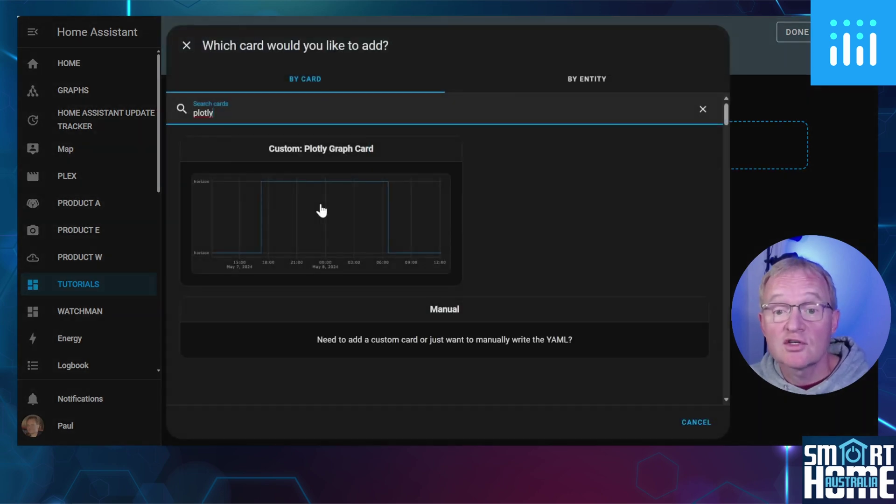
pyautogui.click(321, 206)
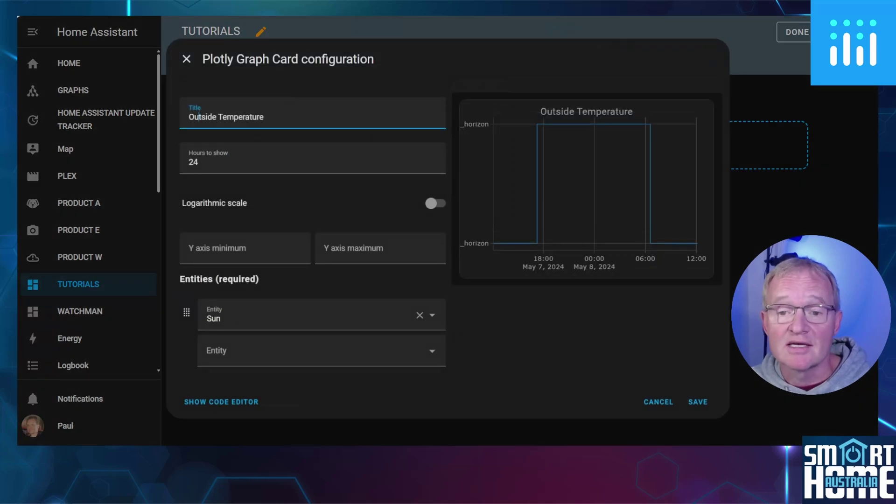
# Add the WittBoy Outdoor Temperature entity to the graph and save the card
pyautogui.click(228, 188)
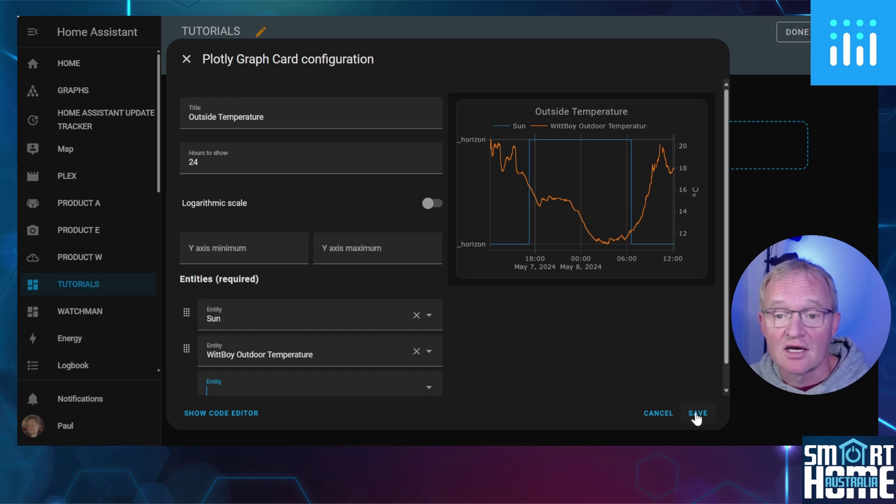
pyautogui.click(697, 414)
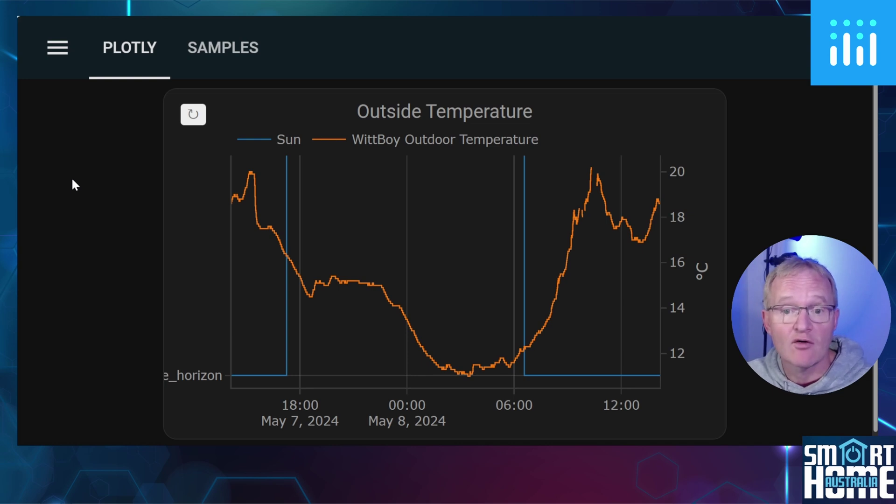
# Pan the Outside Temperature graph leftward in two small moves to shift the timeline
pyautogui.moveTo(384, 227)
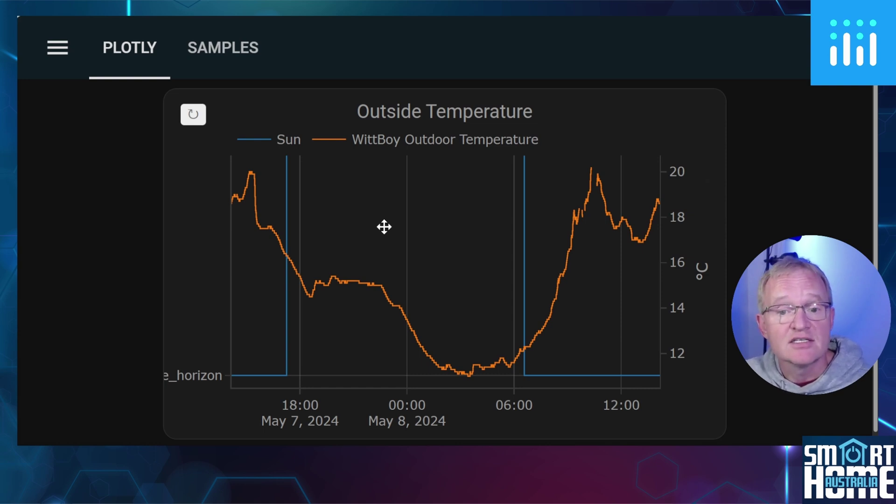
pyautogui.moveTo(384, 227); pyautogui.dragTo(369, 225)
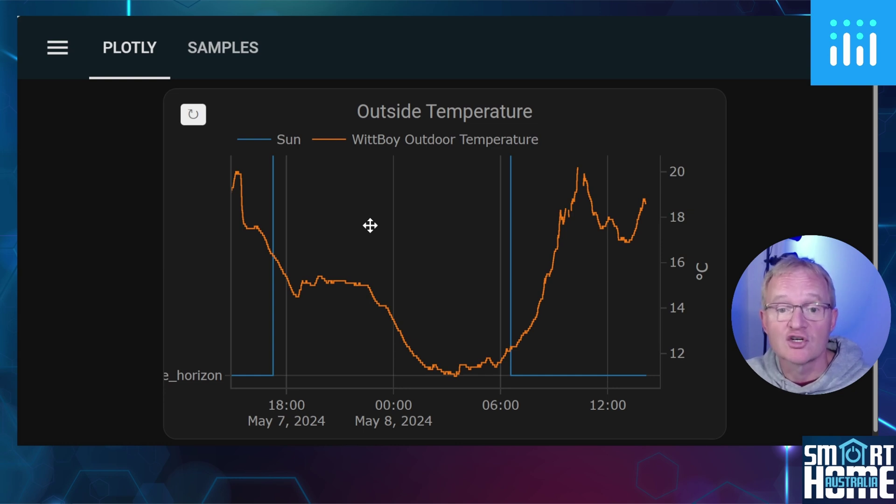
pyautogui.moveTo(370, 225); pyautogui.dragTo(356, 225)
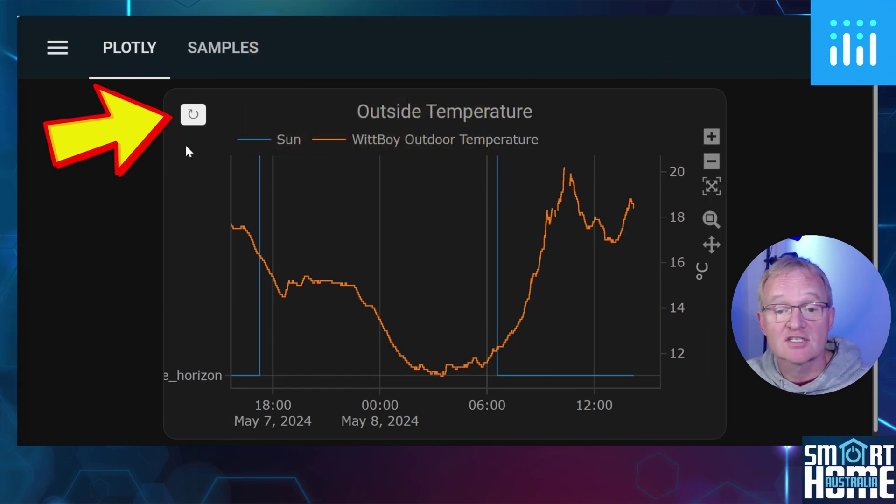
# Zoom out, then autoscale the Outside Temperature graph to its full 11–20 °C range
pyautogui.click(712, 163)
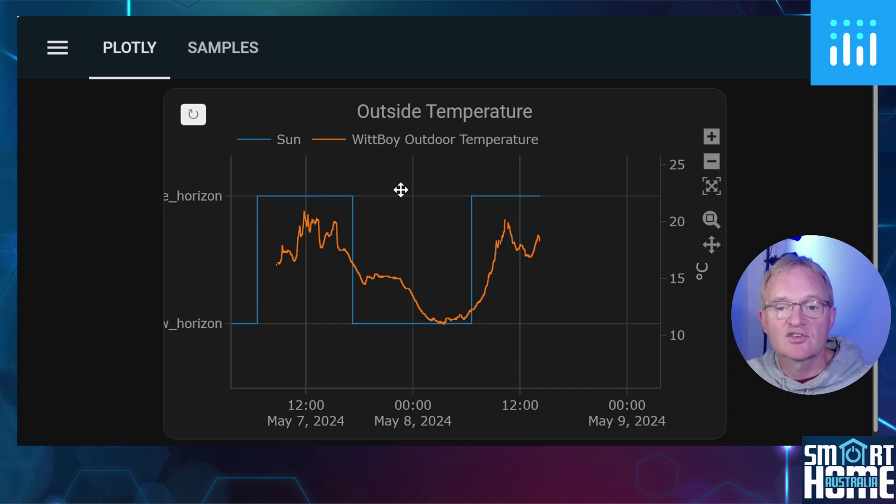
pyautogui.scroll(2, 401, 190)
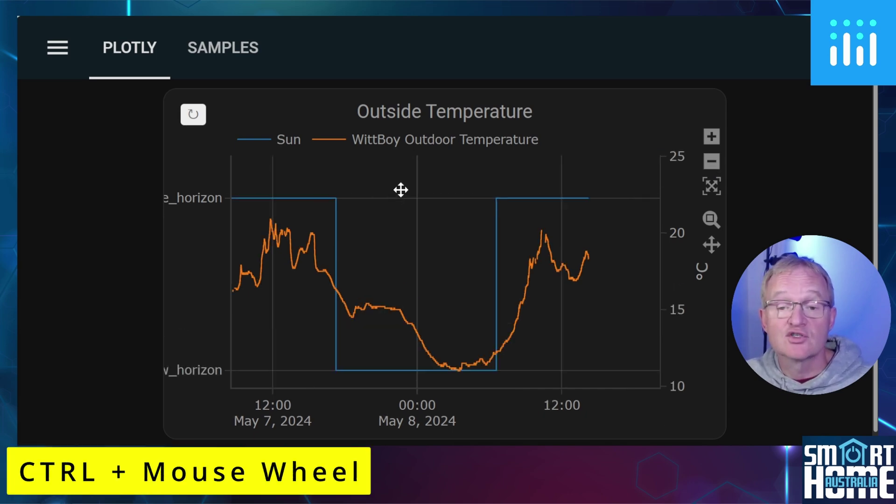
pyautogui.scroll(-3, 401, 190)
pyautogui.scroll(3, 400, 190)
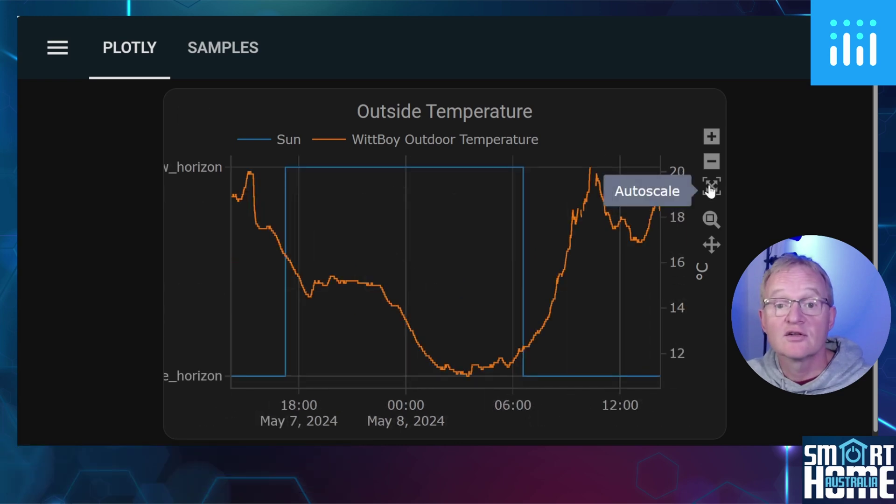
pyautogui.click(709, 189)
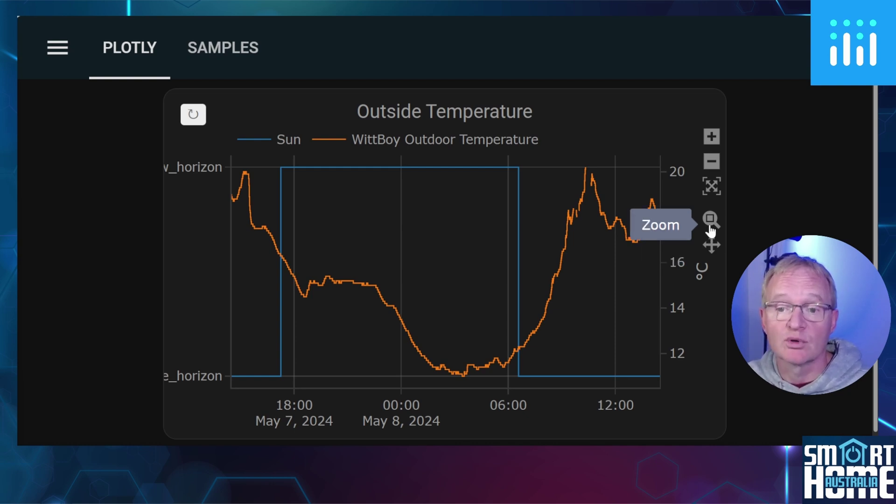
# Zoom the temperature graph to 06:00–12:00 and 14–18.8 °C, then reset the view
pyautogui.moveTo(461, 215); pyautogui.dragTo(613, 216)
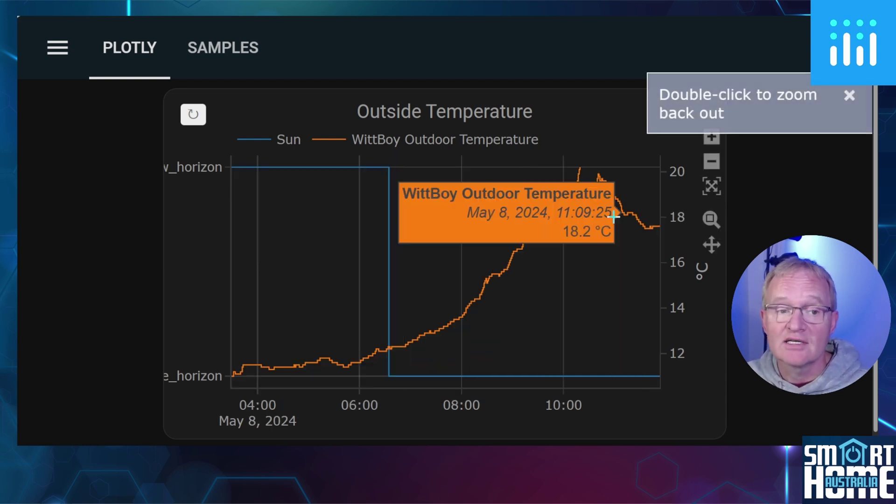
pyautogui.doubleClick(606, 275)
pyautogui.moveTo(484, 198); pyautogui.dragTo(476, 304)
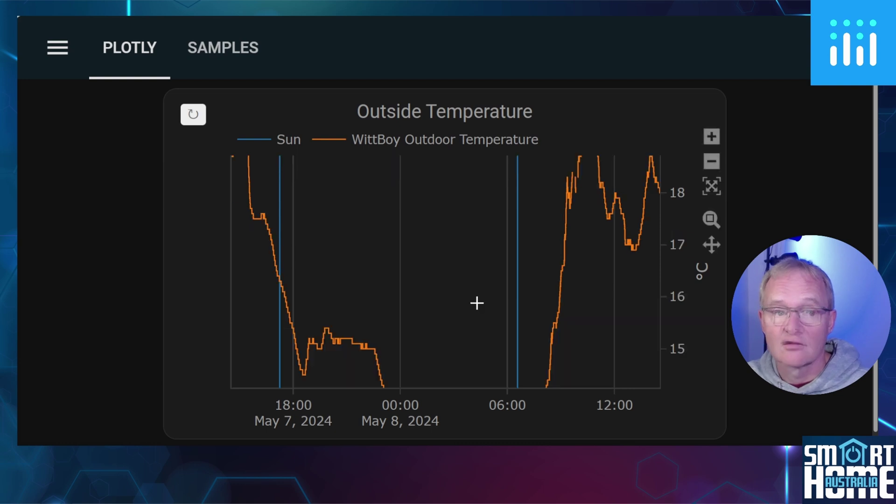
pyautogui.click(193, 117)
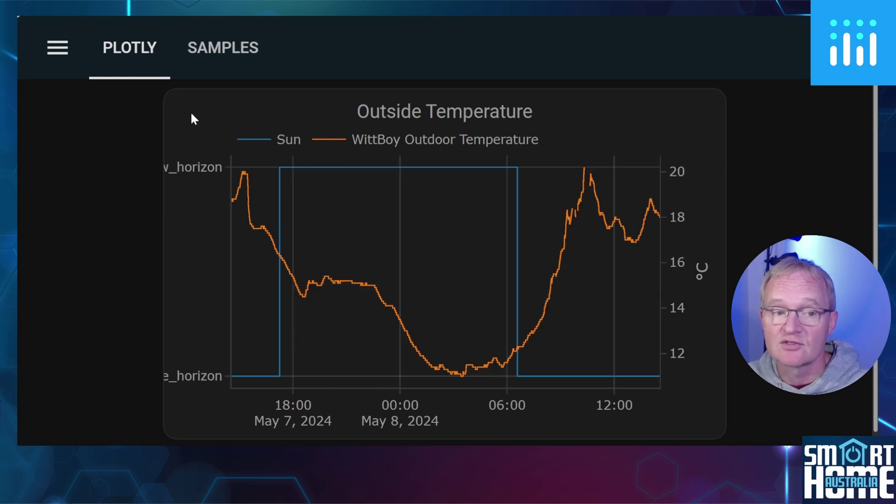
pyautogui.moveTo(649, 267); pyautogui.dragTo(538, 157)
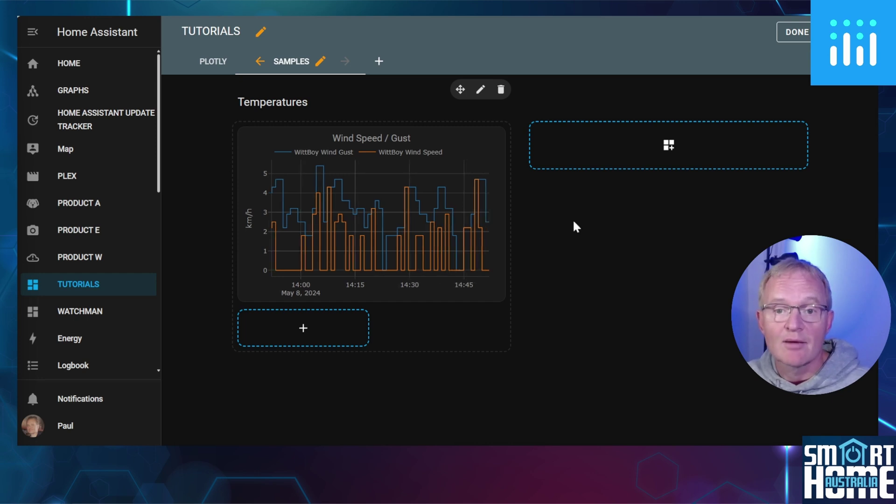
pyautogui.moveTo(366, 238)
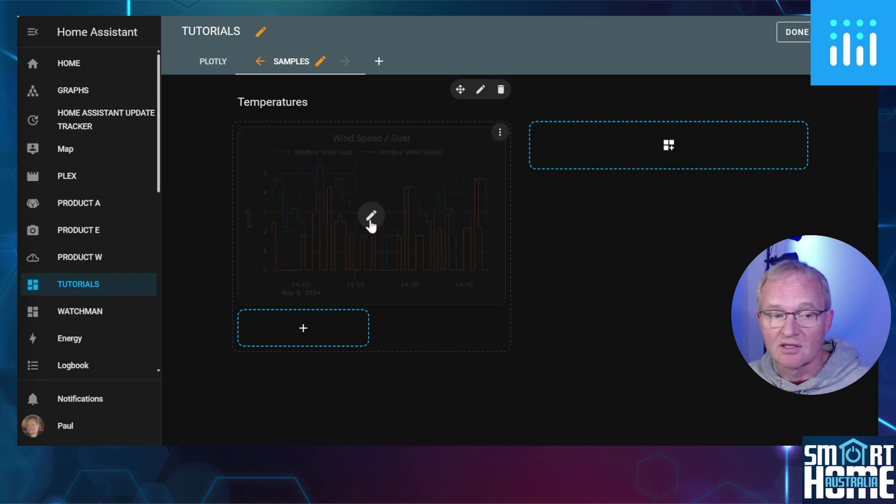
# Open the Wind Speed / Gust card in the YAML code editor and add a line after wind_gust
pyautogui.click(370, 219)
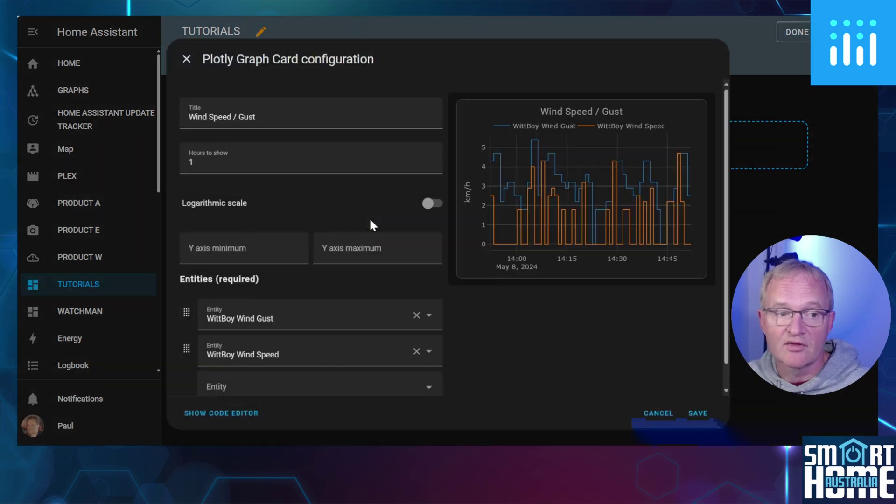
pyautogui.click(230, 414)
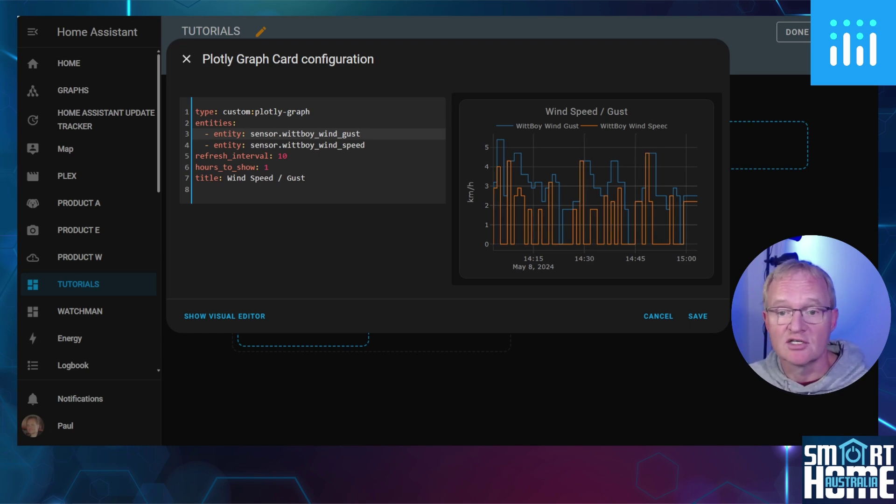
pyautogui.press('Return')
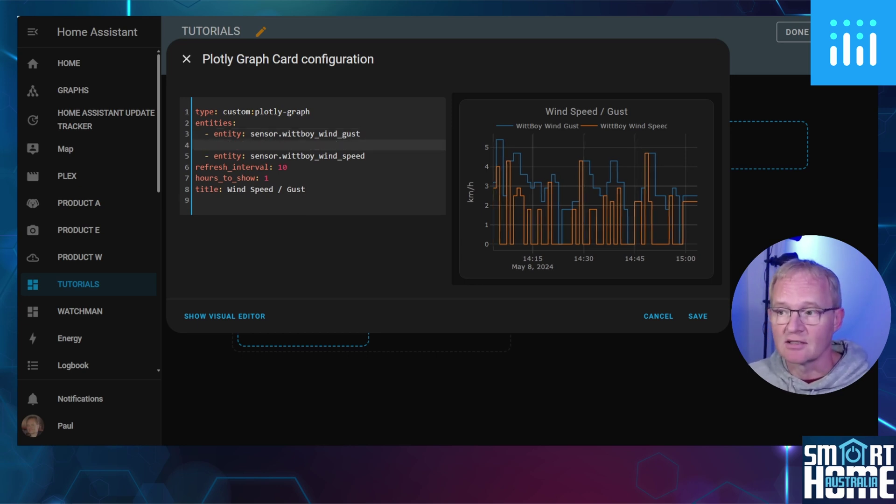
# Give the wind gust entity fill: tonexty and fillcolor: rgba(62, 138, 0,.1)
pyautogui.write('fill:')
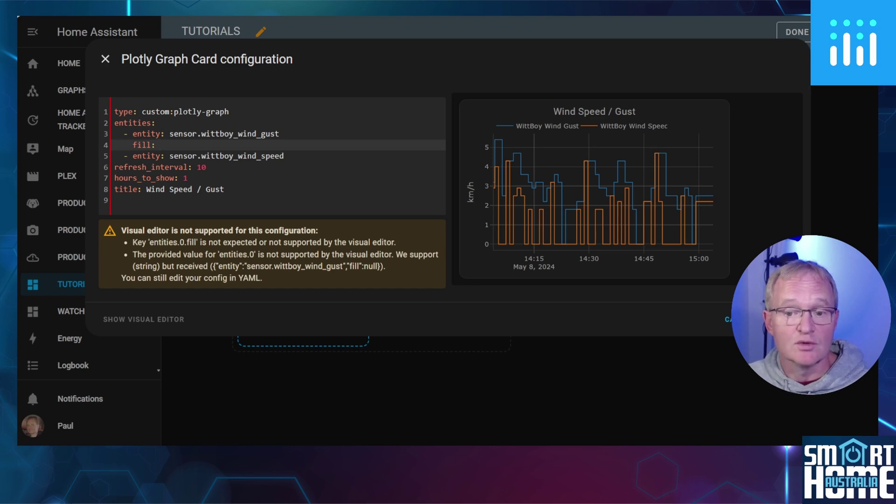
pyautogui.write('tozeroy')
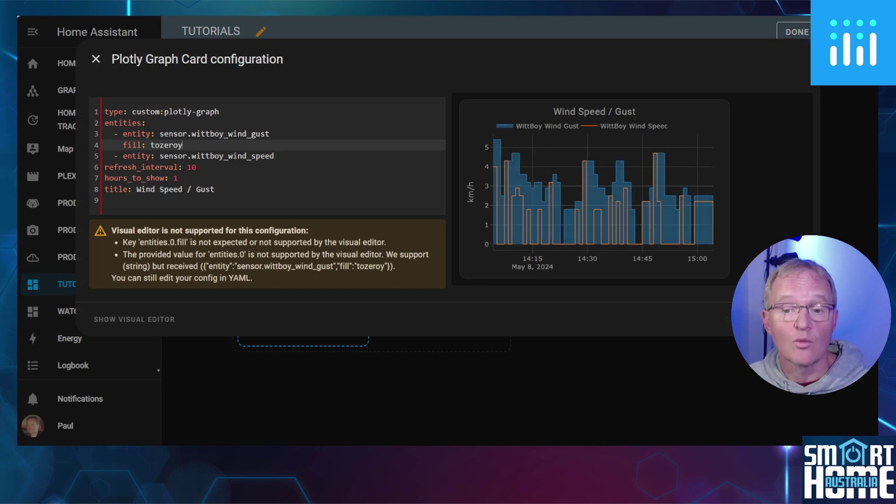
pyautogui.press('BackSpace')
pyautogui.press('BackSpace')
pyautogui.press('BackSpace')
pyautogui.press('BackSpace')
pyautogui.press('BackSpace')
pyautogui.write('nexty')
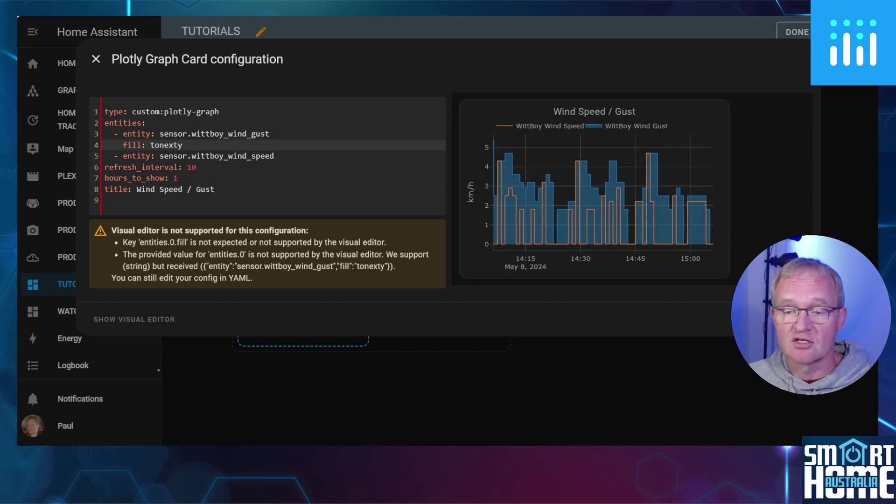
pyautogui.press('Return')
pyautogui.write('fillcolor: rgba(62, 138, 0,.1)')
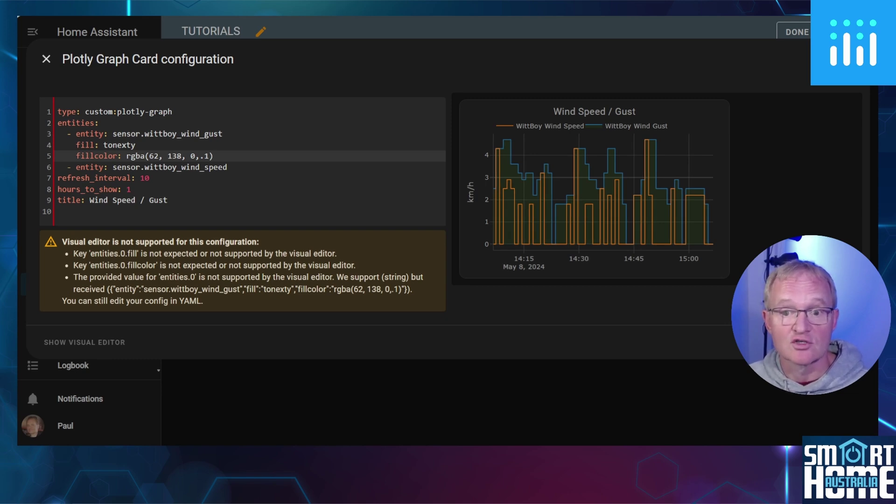
# Append a layout section with plot_bgcolor: lightgrey at the end of the YAML
pyautogui.click(168, 200)
pyautogui.press('Return')
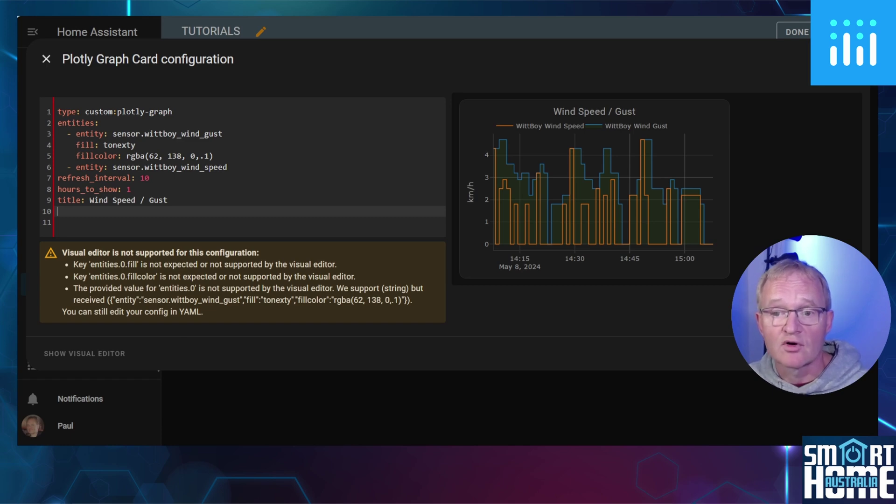
pyautogui.write('layout:\\n  plot_bgcolor: lightgrey')
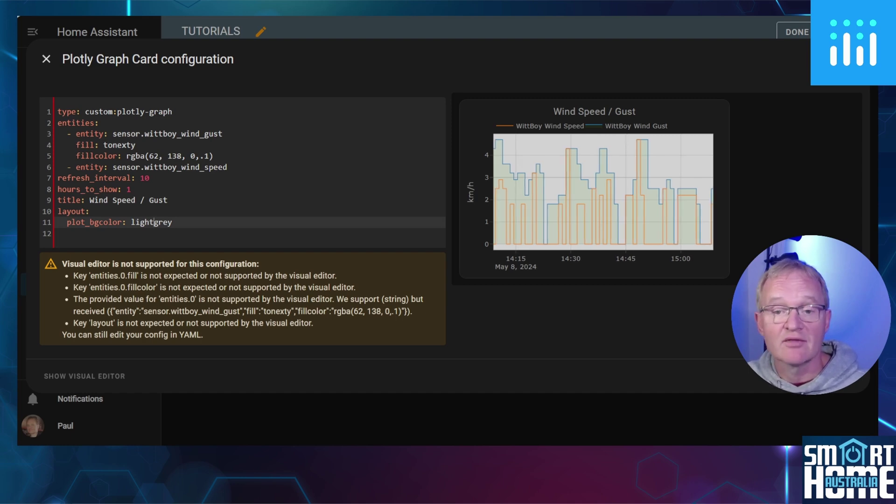
# Paste an xaxis rangeselector with 60m, 6h, 12h, 1d and 2d buttons under layout
pyautogui.write("xaxis:     rangeselector:       'y': 1.2       buttons:         - count: 60           step: minute         - count: 6           step: hour         - count: 12           step: hour         - count: 1           step: day         - count: 2           step: day")
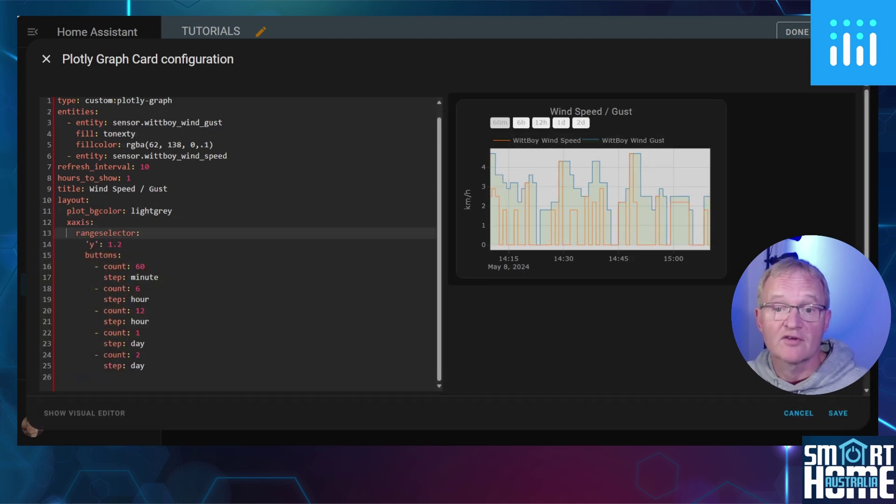